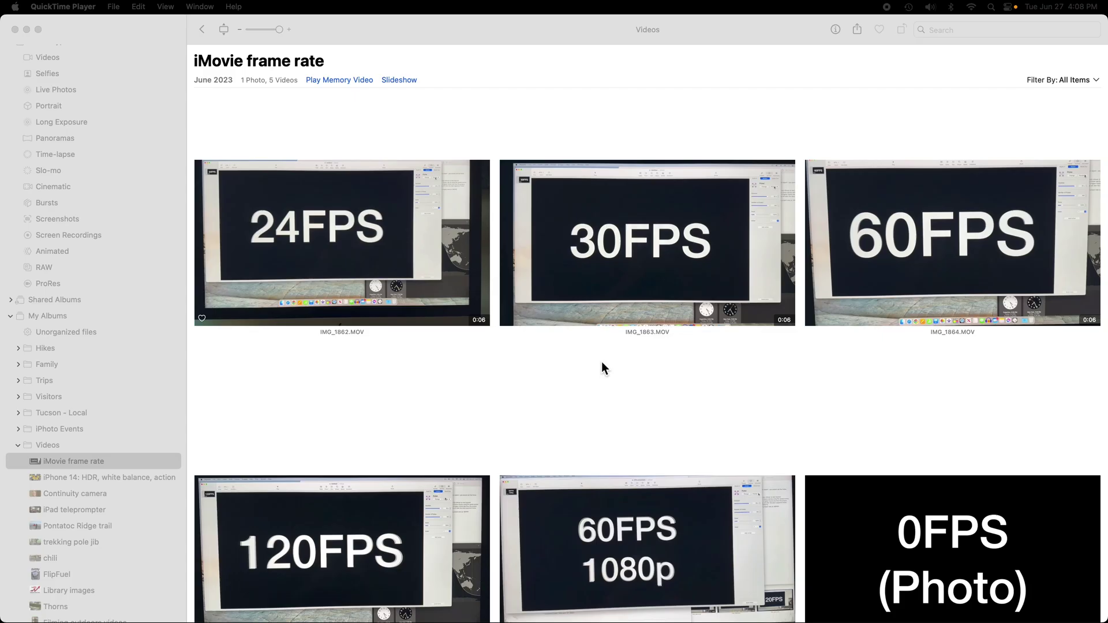
# Step: Check the frame rate details of the five videos and the photo in the iMovie frame rate album
pyautogui.click(365, 235)
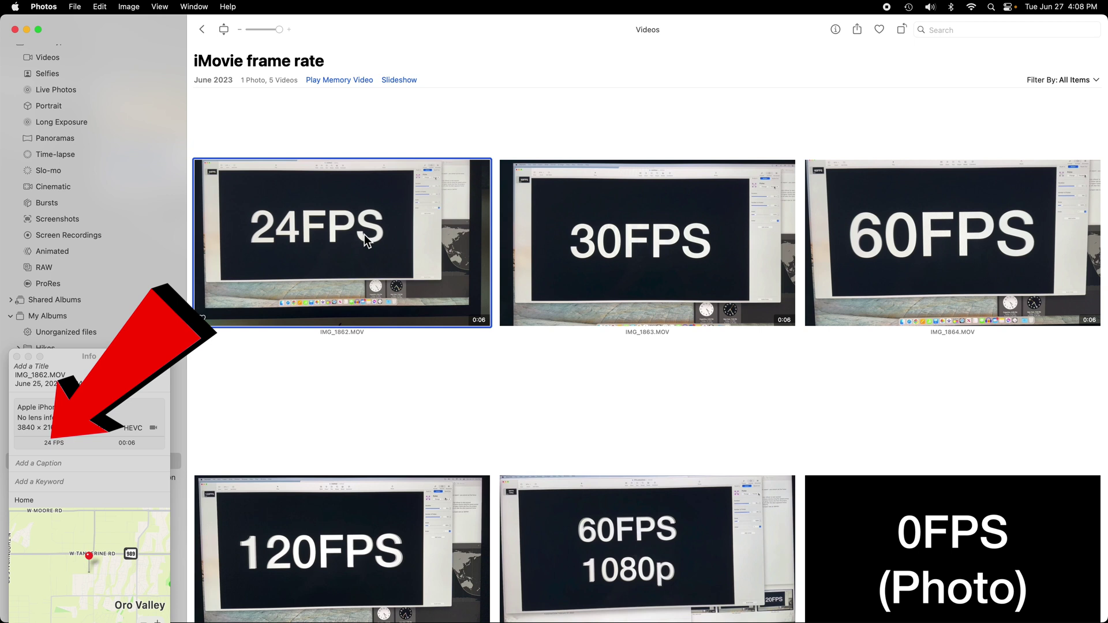
pyautogui.click(613, 248)
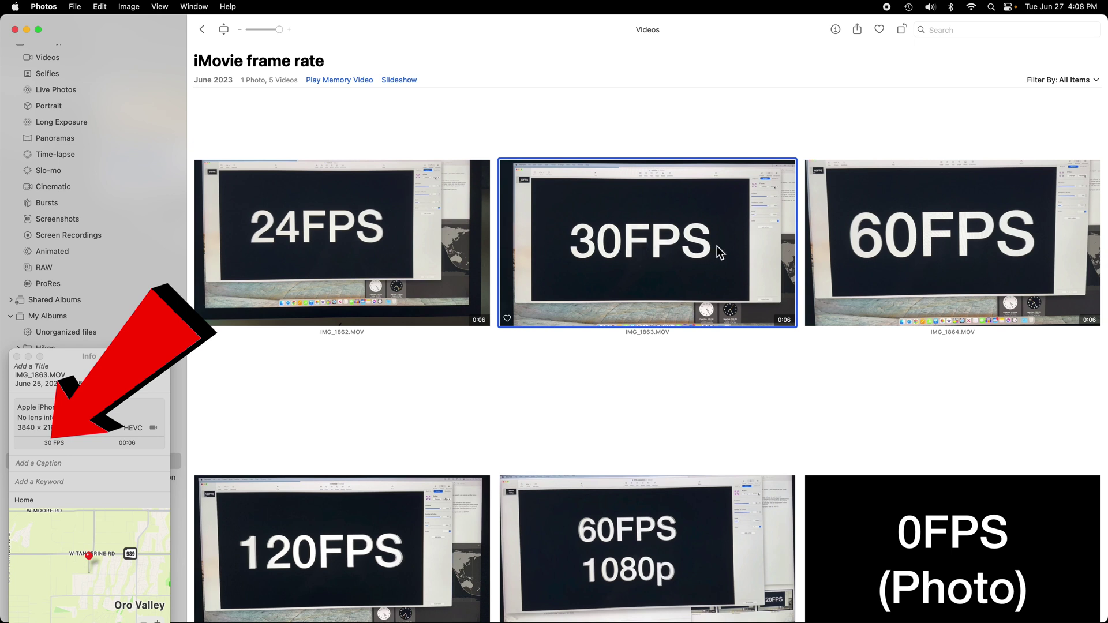
pyautogui.click(922, 247)
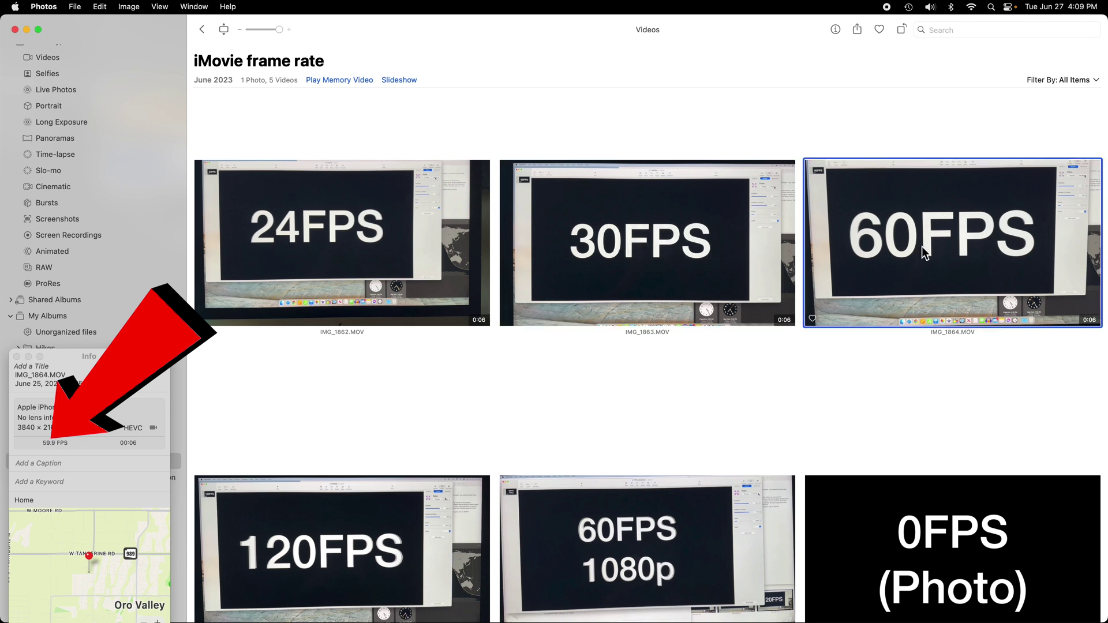
pyautogui.click(345, 551)
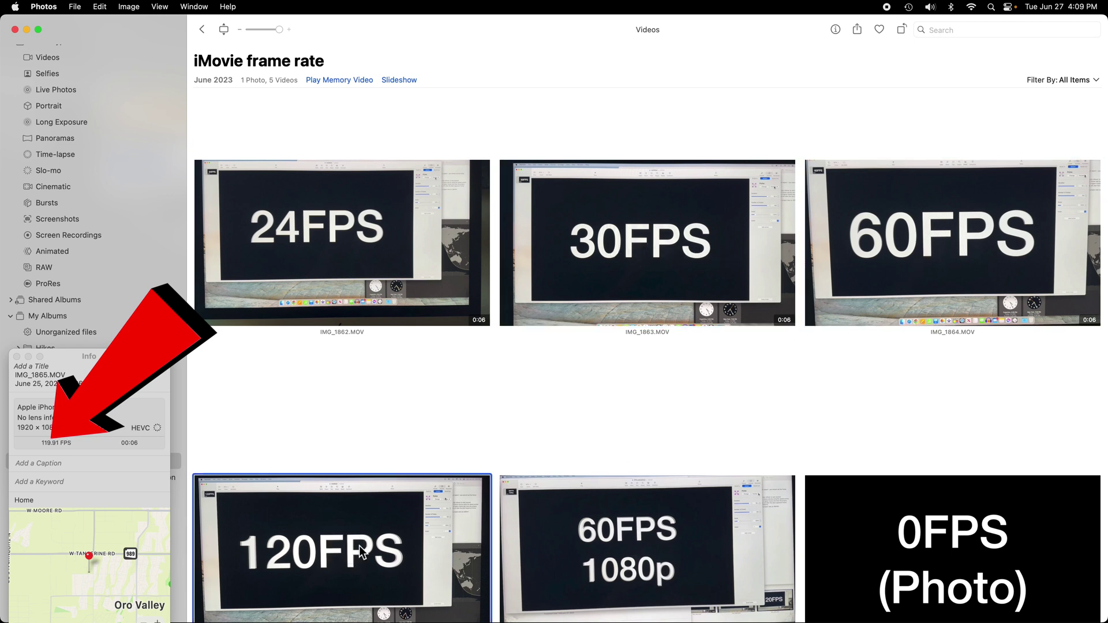
pyautogui.click(609, 543)
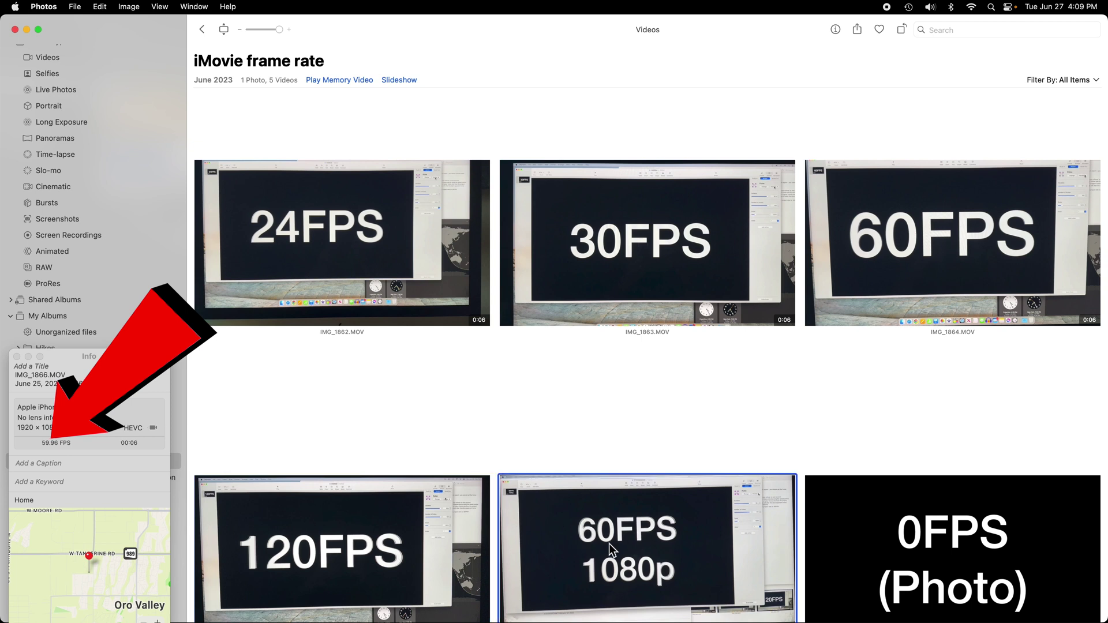
pyautogui.click(896, 543)
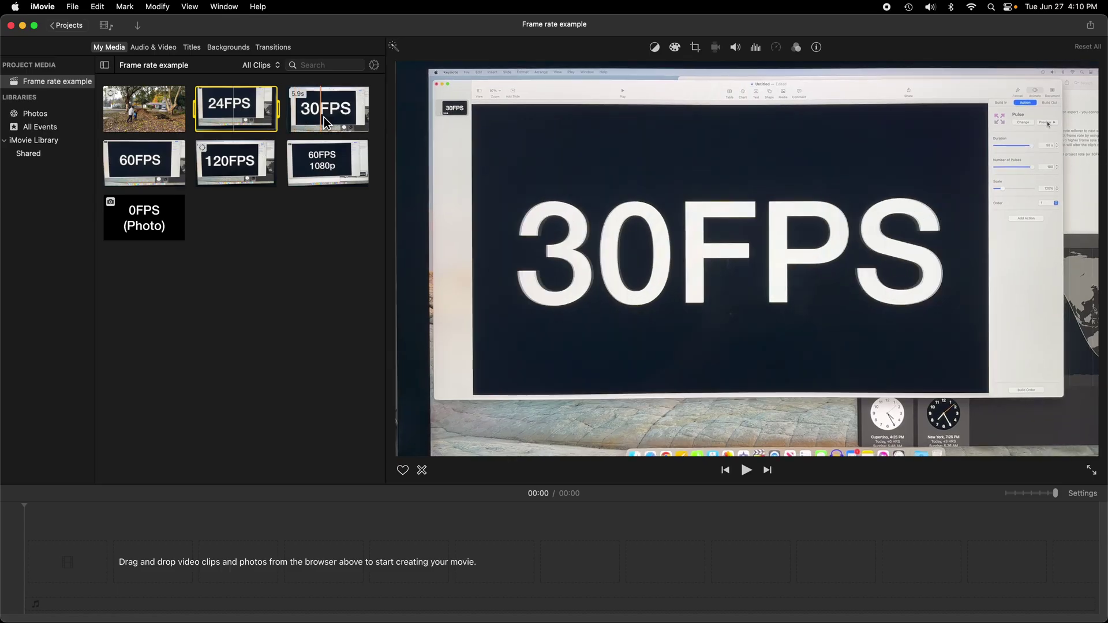
# Step: In iMovie, place the five frame-rate test clips and the 0FPS photo together in the empty timeline and play the movie from its start
pyautogui.keyDown('super'); pyautogui.click(123, 168); pyautogui.keyUp('super')
pyautogui.keyDown('super'); pyautogui.click(226, 160); pyautogui.keyUp('super')
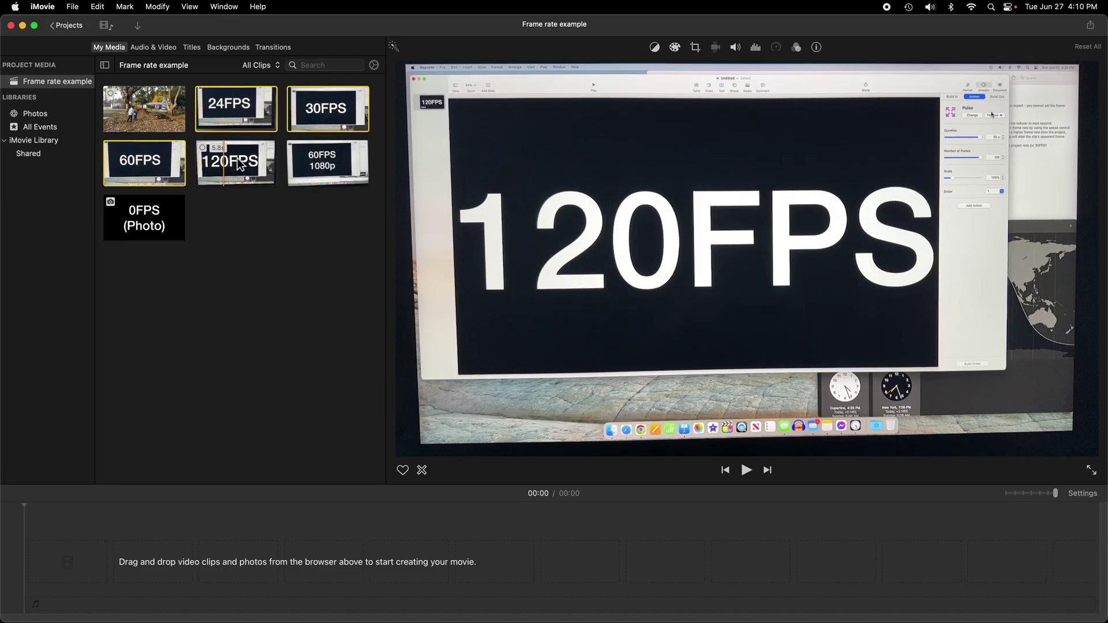
pyautogui.keyDown('super'); pyautogui.click(318, 157); pyautogui.keyUp('super')
pyautogui.keyDown('super'); pyautogui.click(145, 217); pyautogui.keyUp('super')
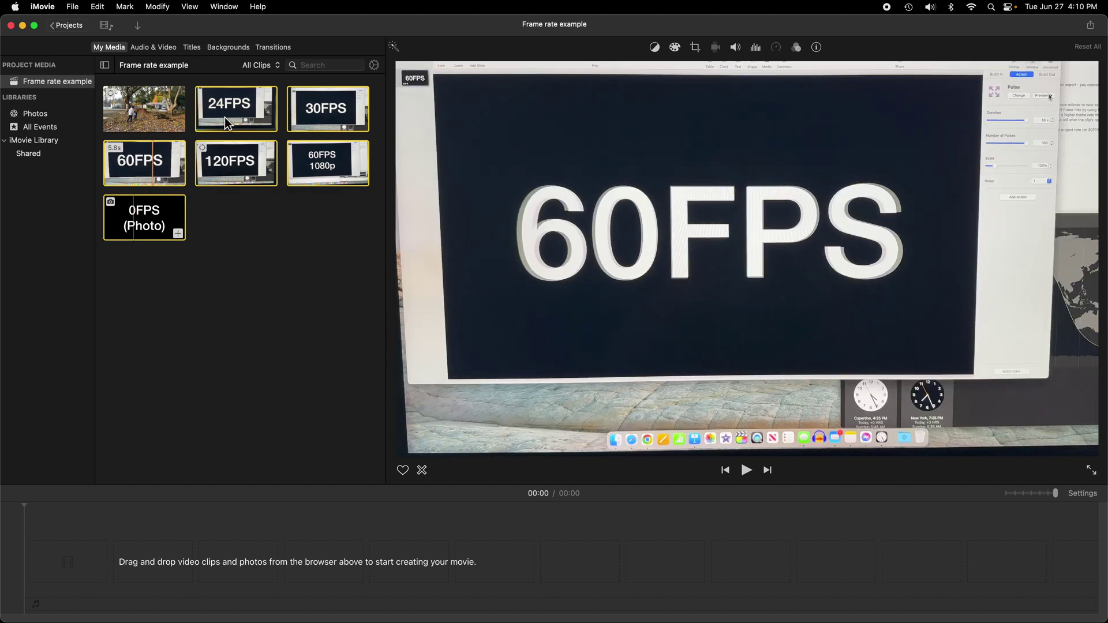
pyautogui.moveTo(224, 116); pyautogui.dragTo(248, 575)
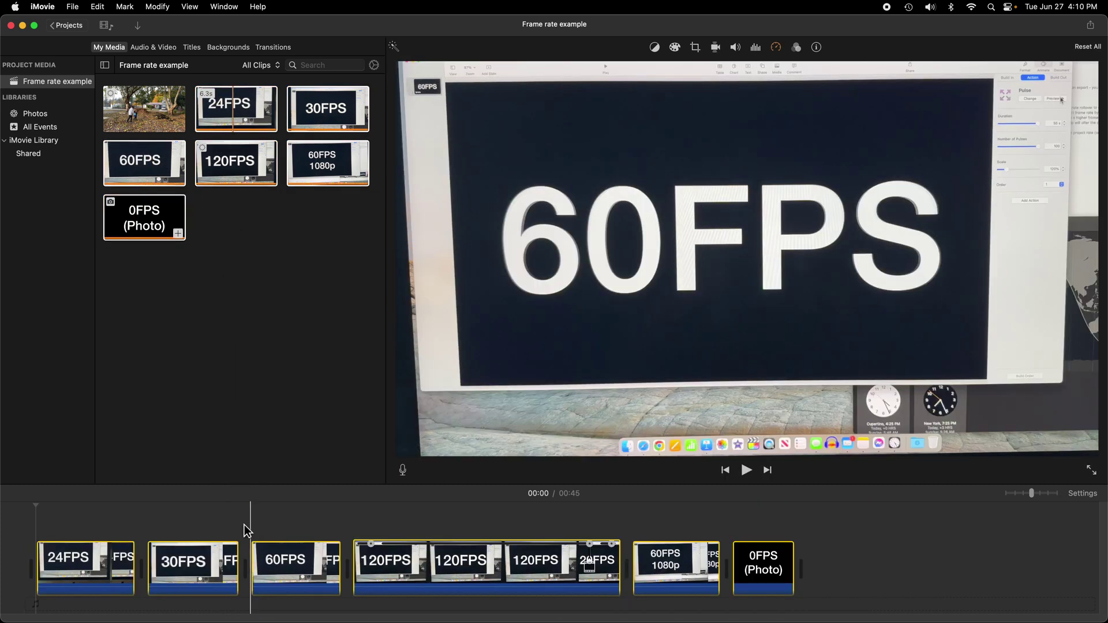
pyautogui.click(37, 519)
pyautogui.press('space')
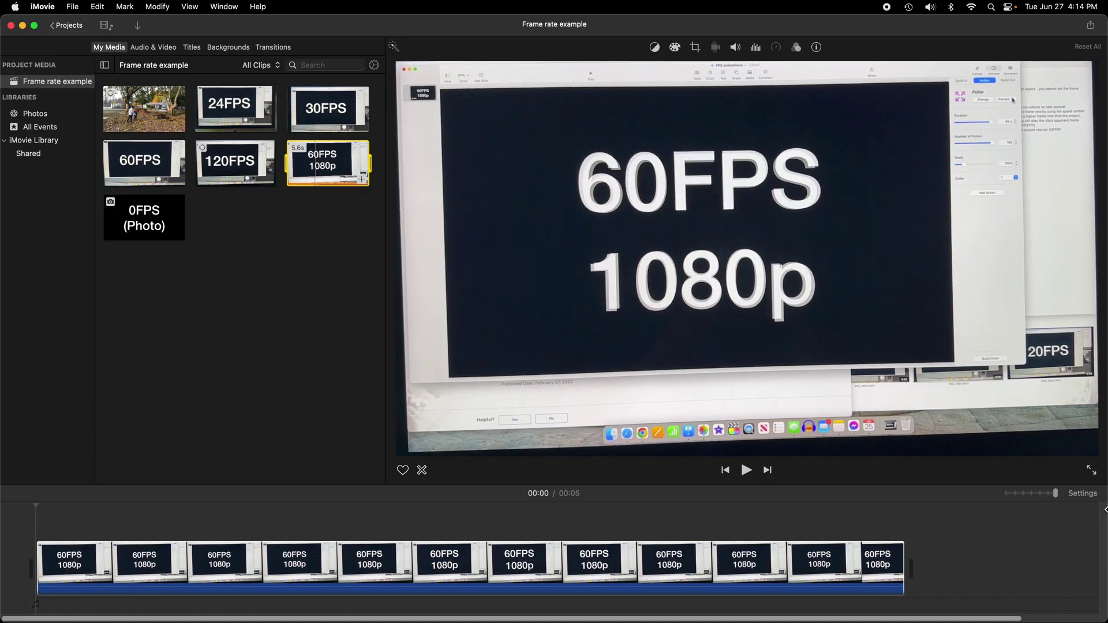
# Step: Open the project settings for the timeline containing only the 60FPS 1080p clip
pyautogui.click(1083, 494)
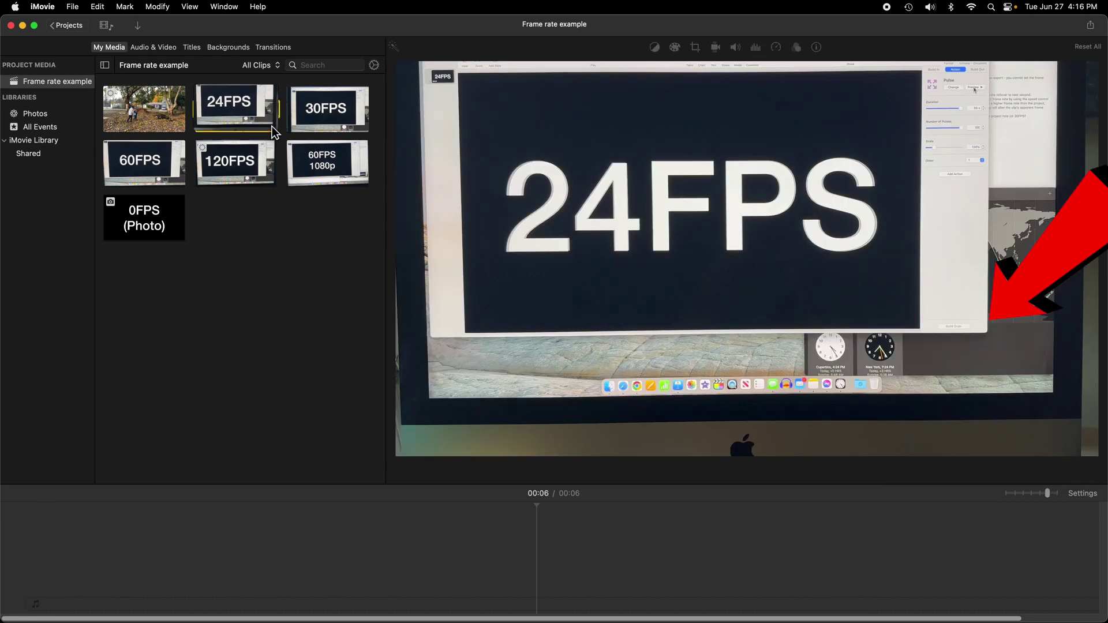
# Step: Add the 24FPS clip to the empty timeline and place the playhead at its start
pyautogui.click(272, 127)
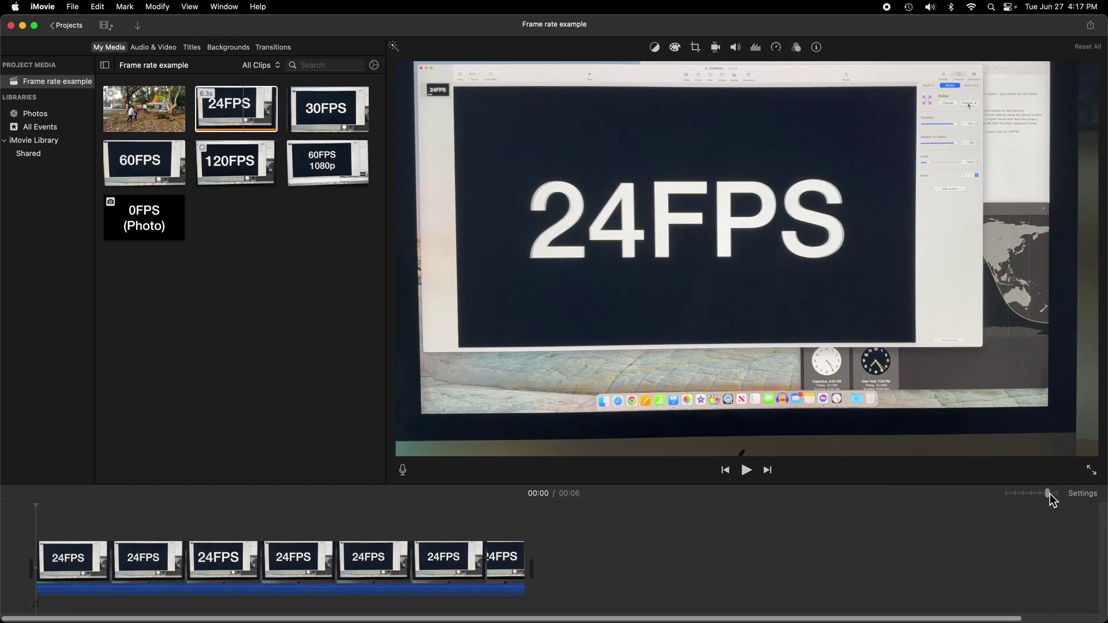
pyautogui.moveTo(1047, 494); pyautogui.dragTo(1057, 494)
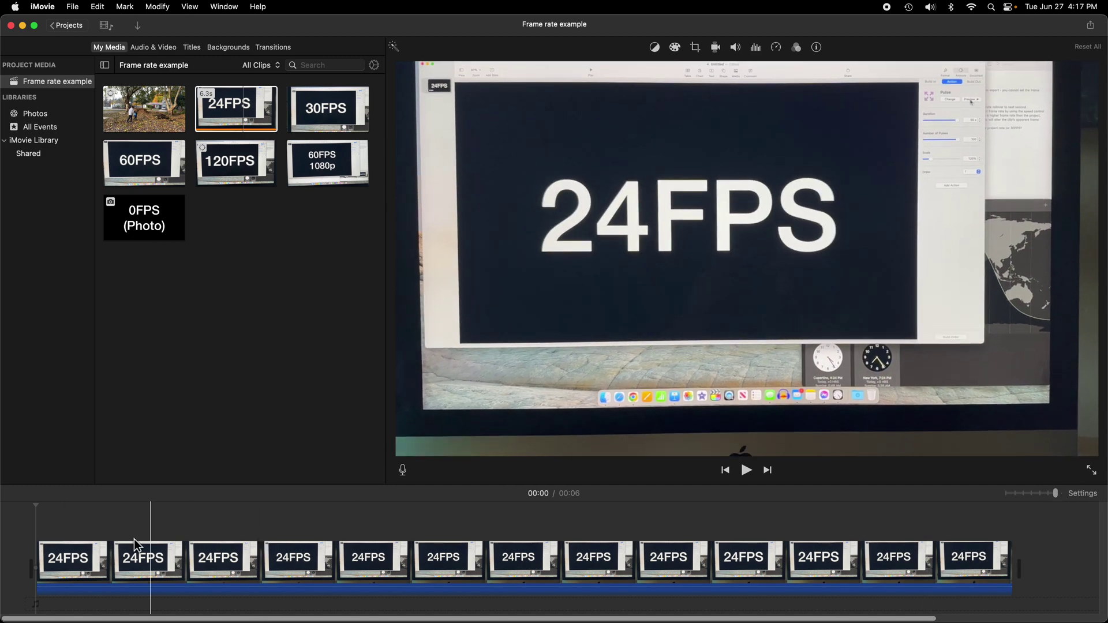
pyautogui.click(53, 567)
pyautogui.click(1059, 494)
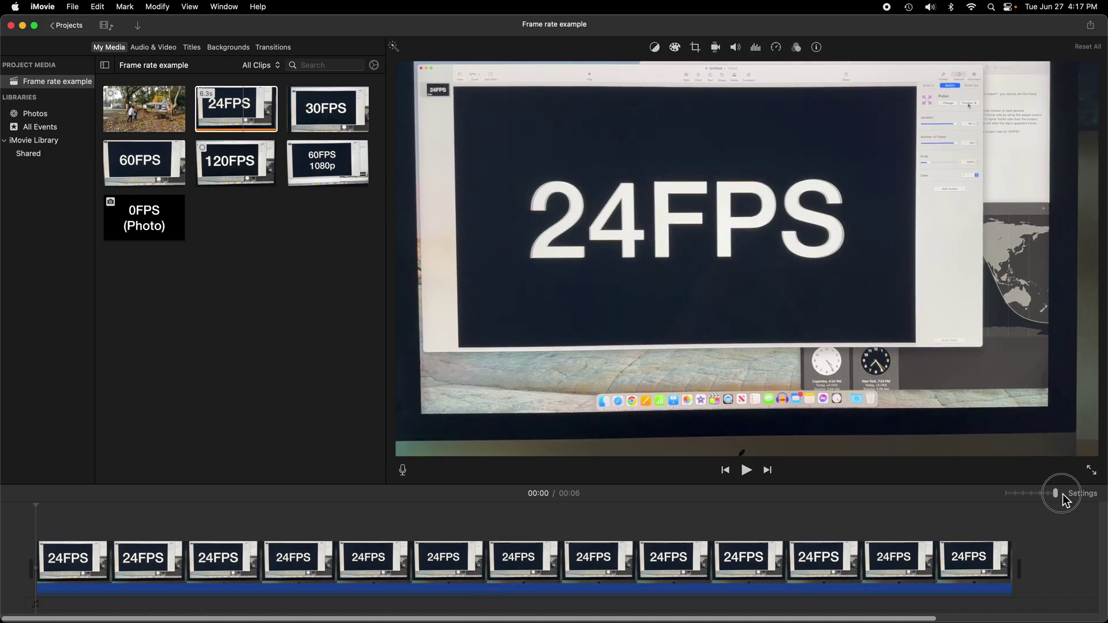
pyautogui.click(48, 558)
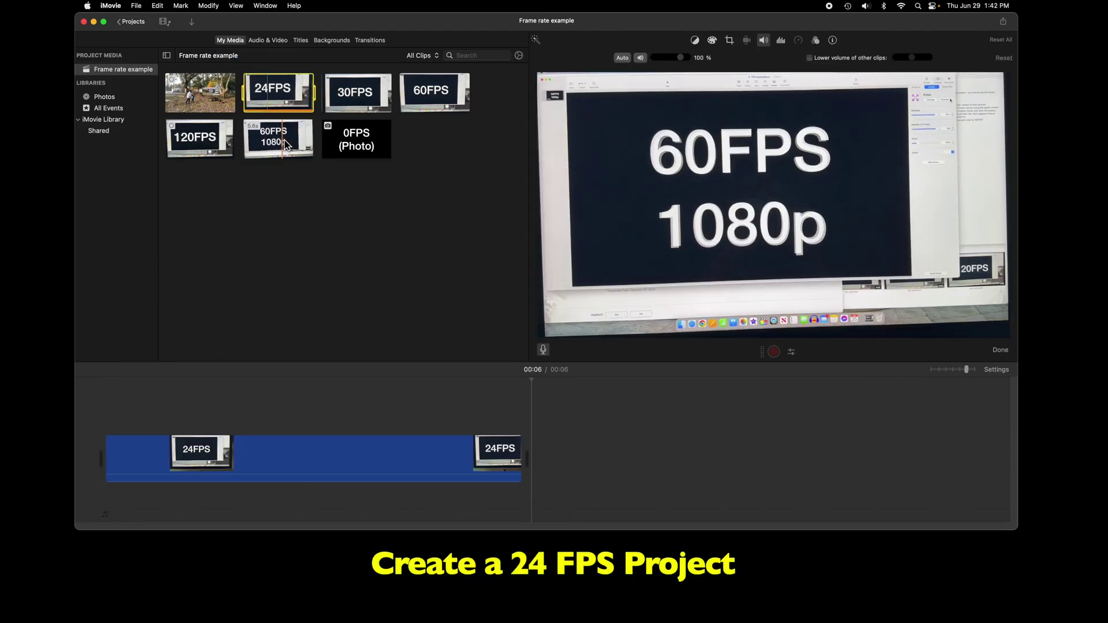
# Step: Add the 60FPS 1080p clip to the timeline ahead of the 24FPS clip and trim its start
pyautogui.click(285, 145)
pyautogui.press('e')
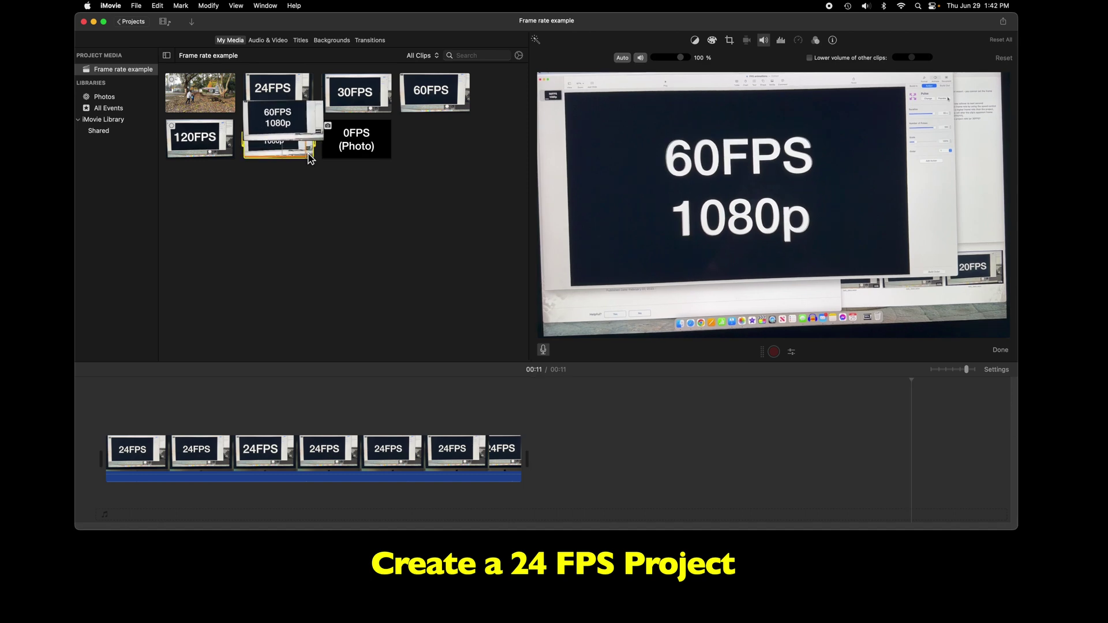
pyautogui.moveTo(413, 436); pyautogui.dragTo(107, 440)
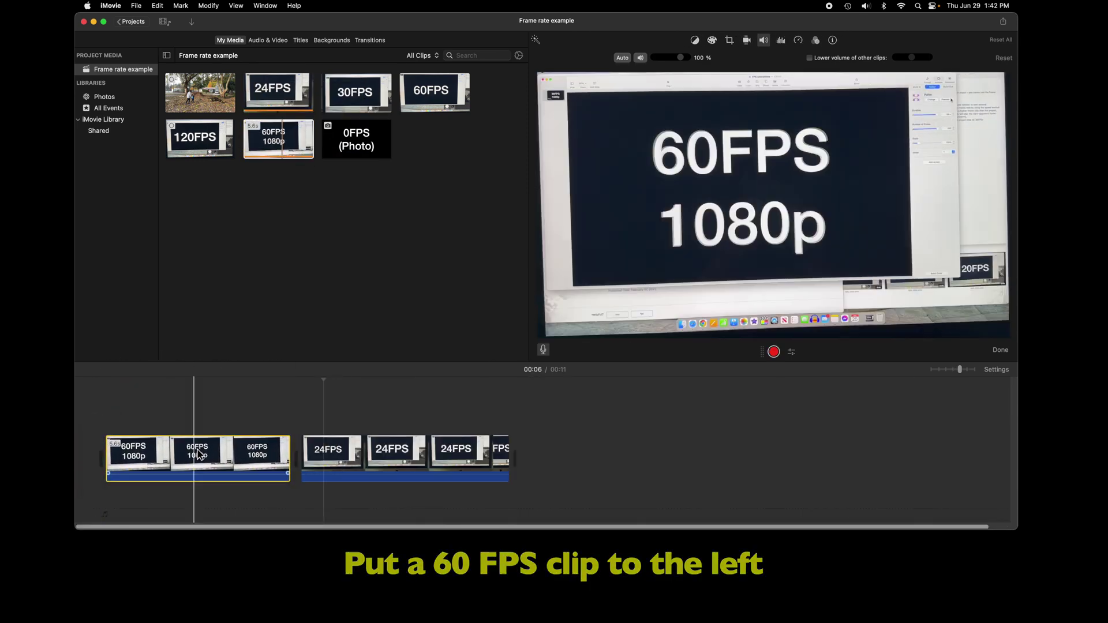
pyautogui.moveTo(106, 455); pyautogui.dragTo(140, 456)
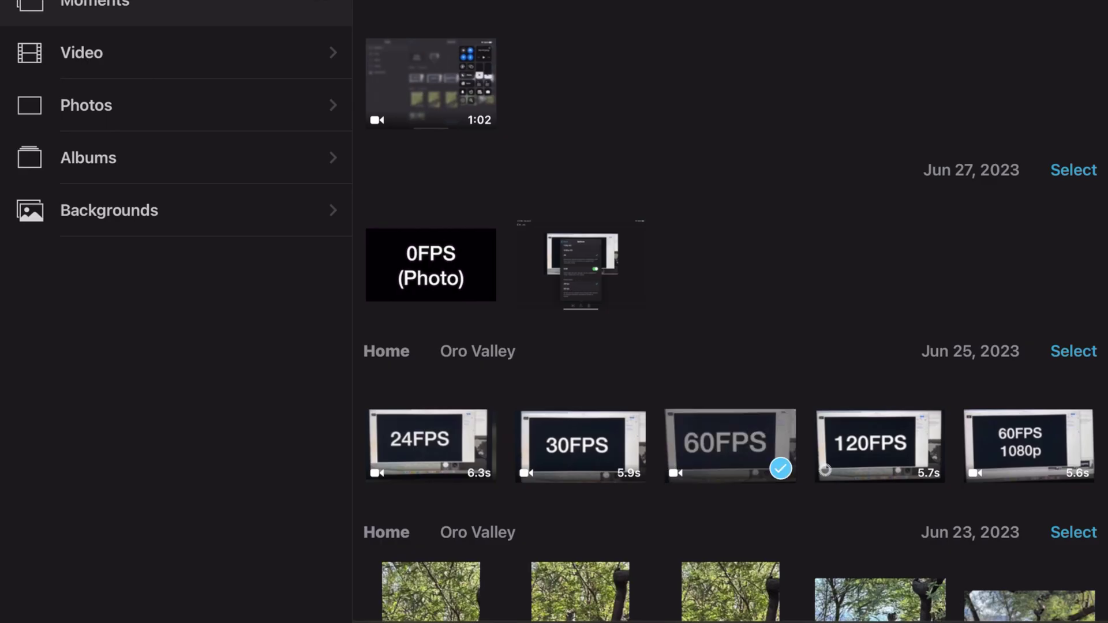
# Step: In iMovie for iPad, add the 24FPS clip after the 60FPS clip and shorten it from its end
pyautogui.click(431, 445)
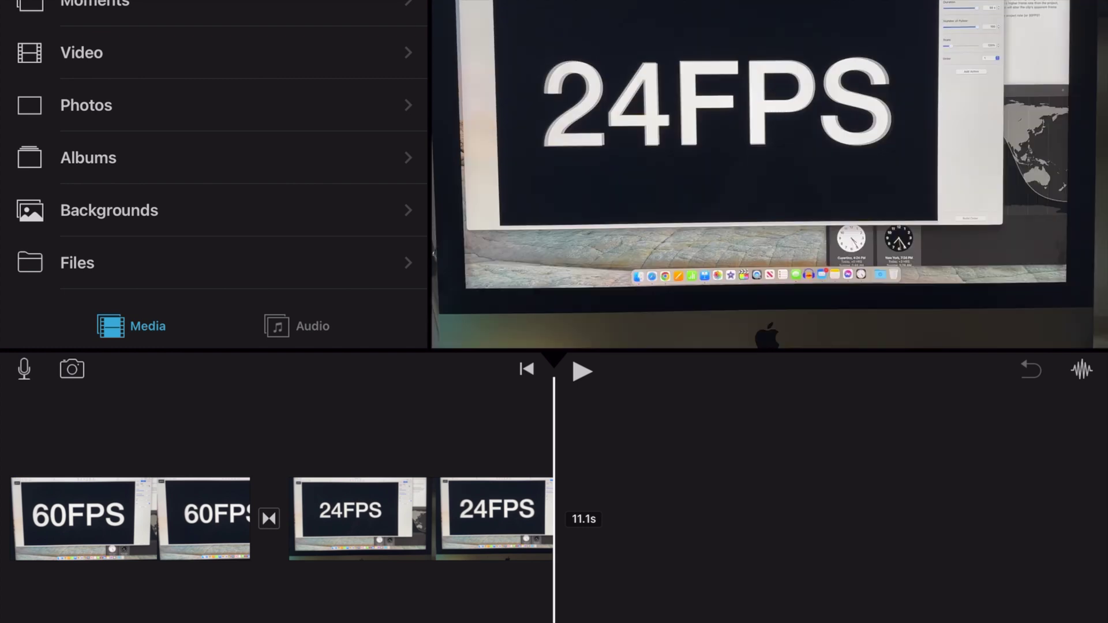
pyautogui.click(421, 518)
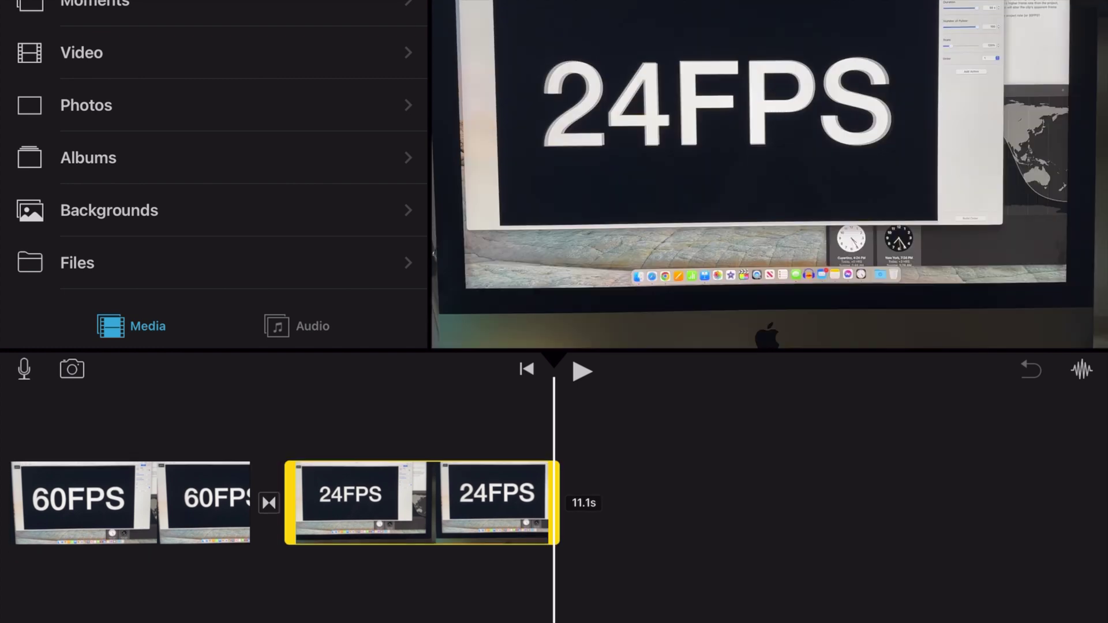
pyautogui.moveTo(555, 475); pyautogui.dragTo(365, 475)
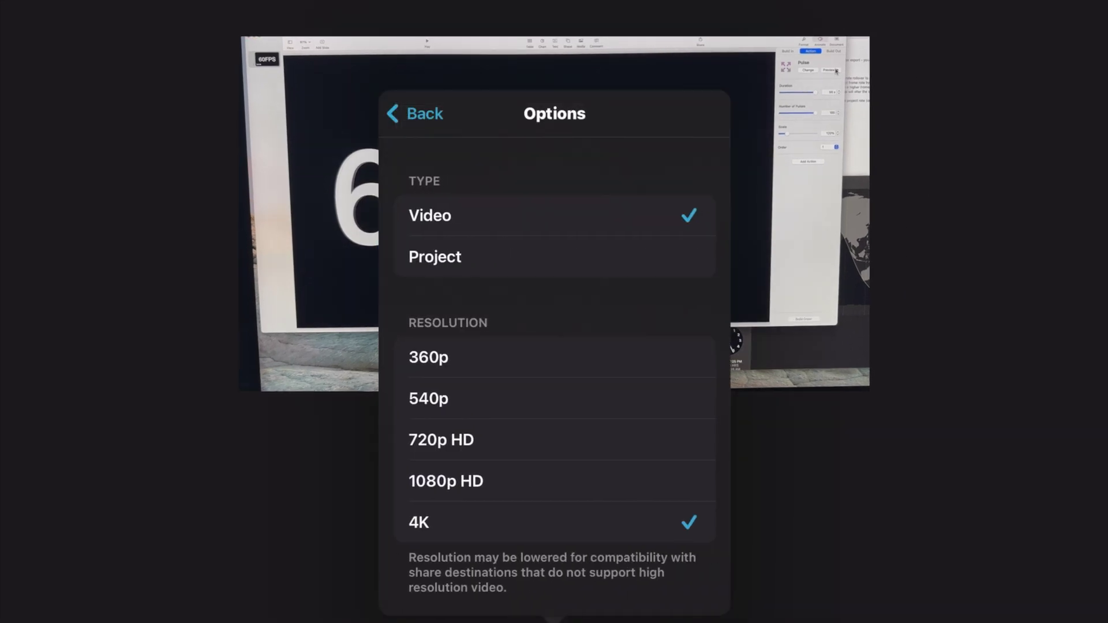
# Step: Look through the type, resolution and HDR settings in the export options
pyautogui.scroll(-2, 554, 375)
pyautogui.scroll(1, 554, 375)
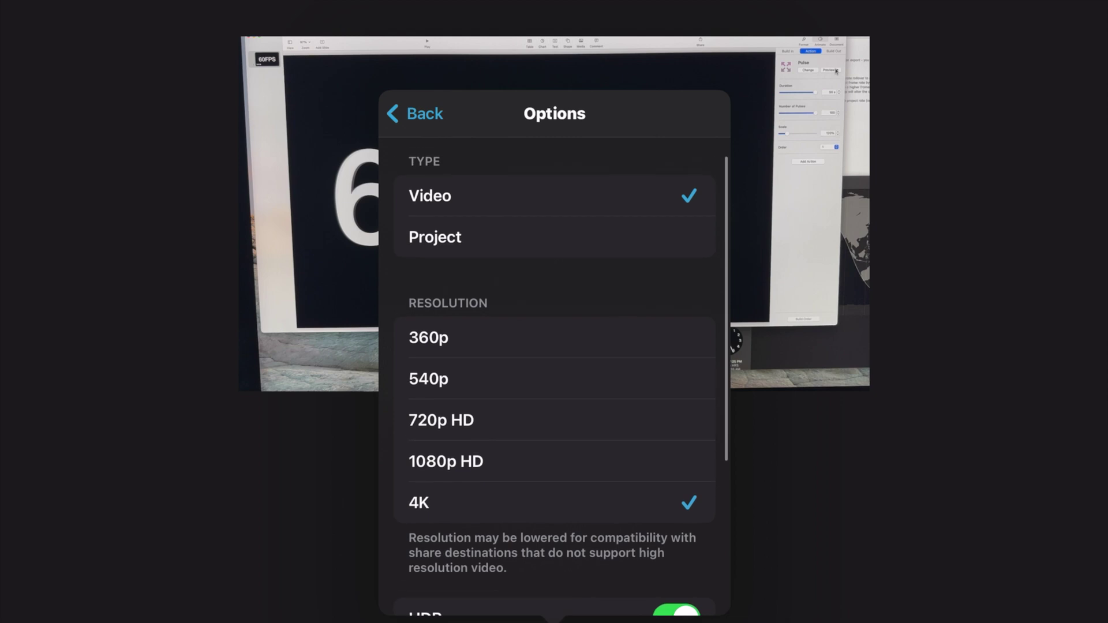
pyautogui.scroll(-2, 554, 376)
pyautogui.scroll(-3, 555, 376)
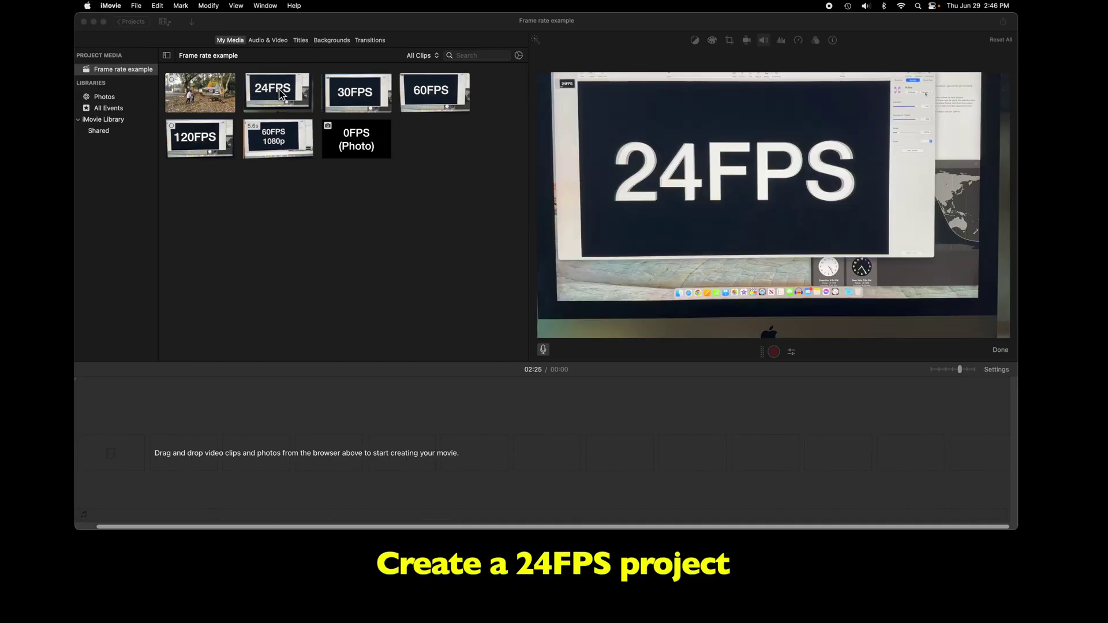
# Step: In iMovie on the Mac, start the empty timeline with the 24FPS clip and append the 60FPS 1080p clip
pyautogui.click(283, 93)
pyautogui.click(307, 107)
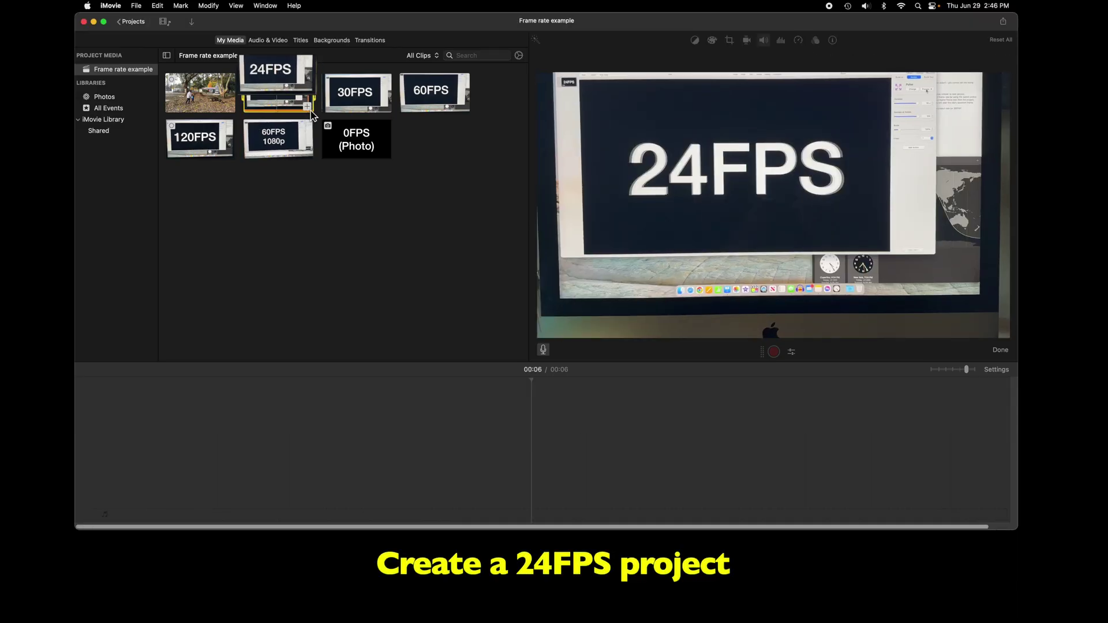
pyautogui.click(292, 147)
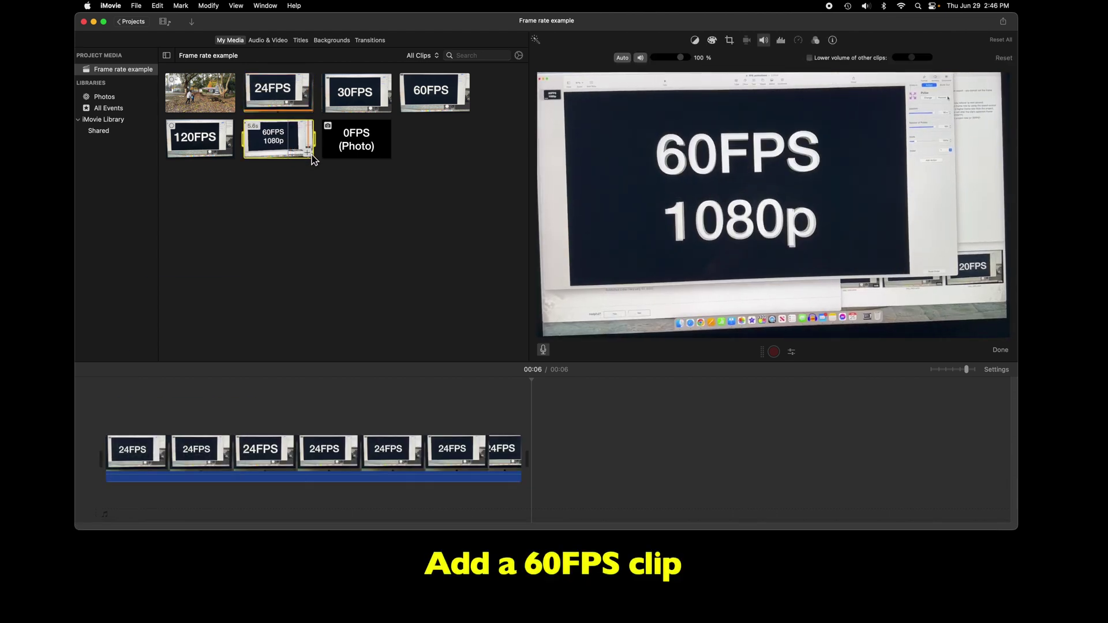
pyautogui.click(309, 154)
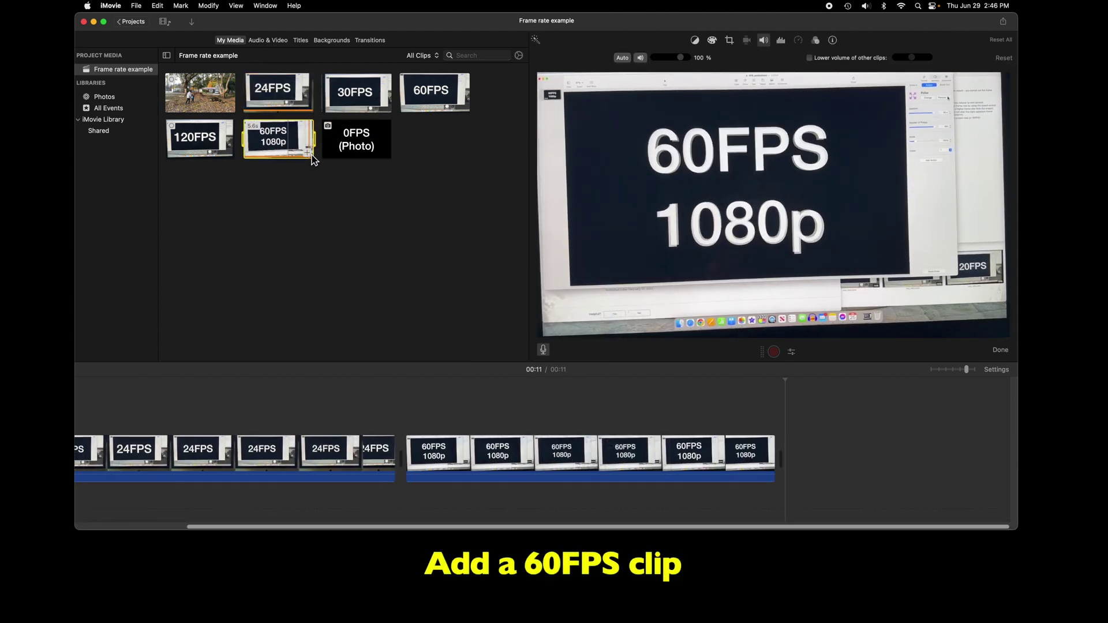
# Step: Move the 60FPS 1080p clip to the first position in the timeline
pyautogui.hscroll(-5, 578, 456)
pyautogui.moveTo(692, 456); pyautogui.dragTo(233, 456)
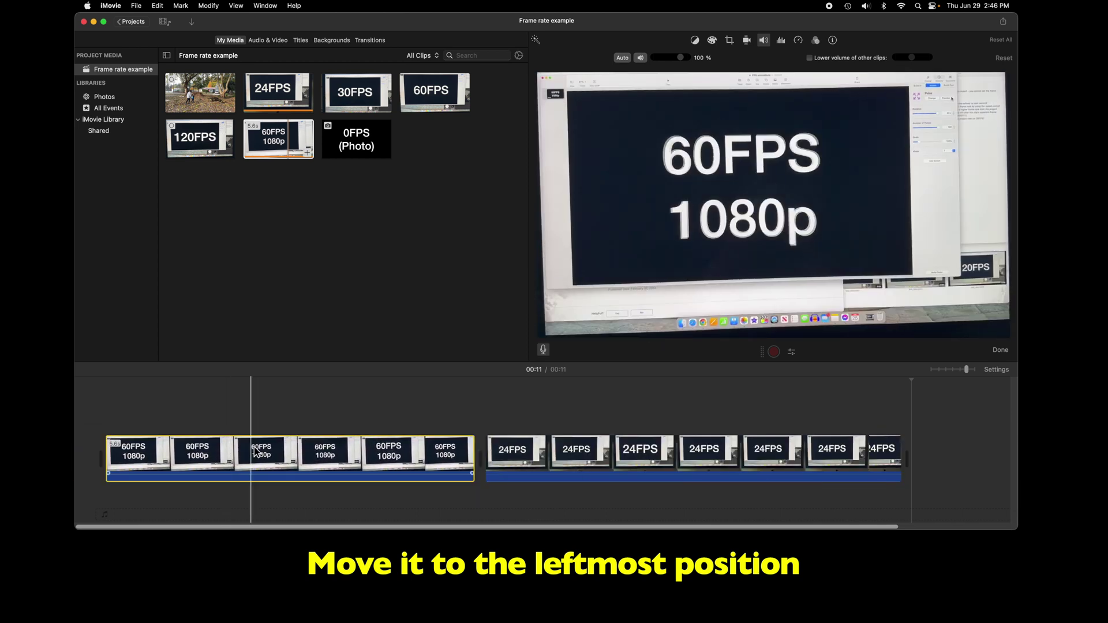
# Step: Cut all clips from the timeline, paste them back, and check the project settings
pyautogui.press('super+a')
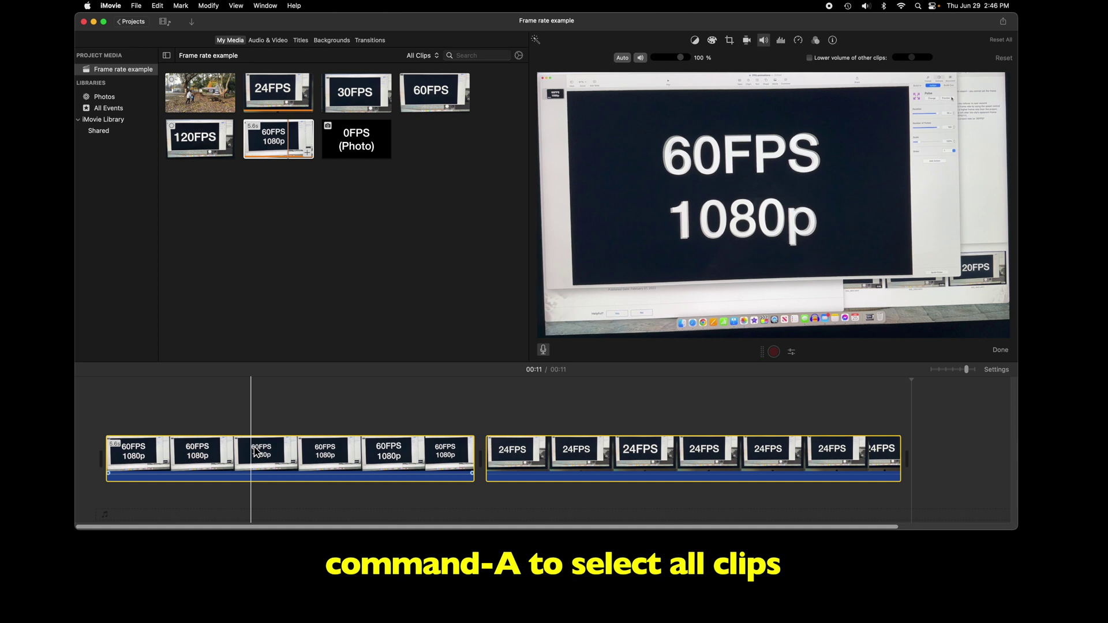
pyautogui.click(162, 9)
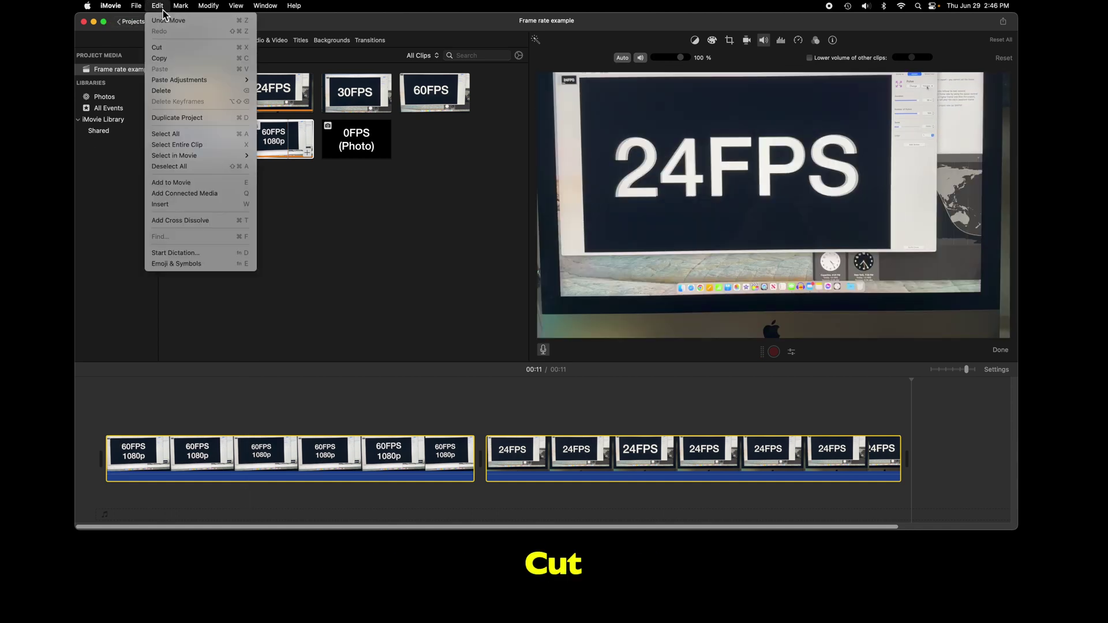
pyautogui.click(164, 52)
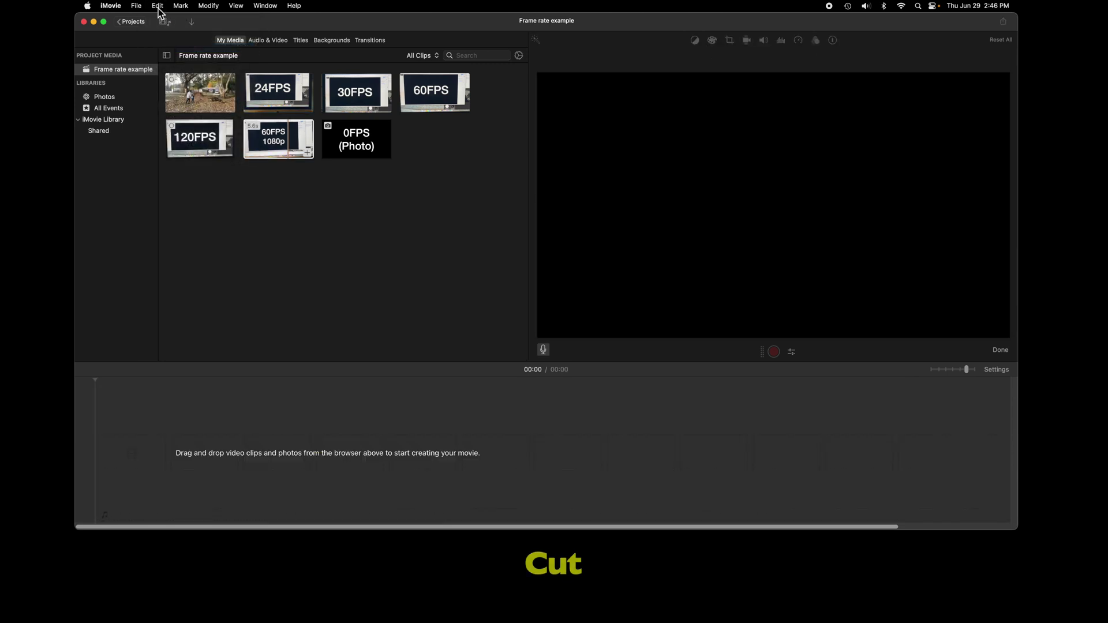
pyautogui.click(158, 7)
pyautogui.click(161, 70)
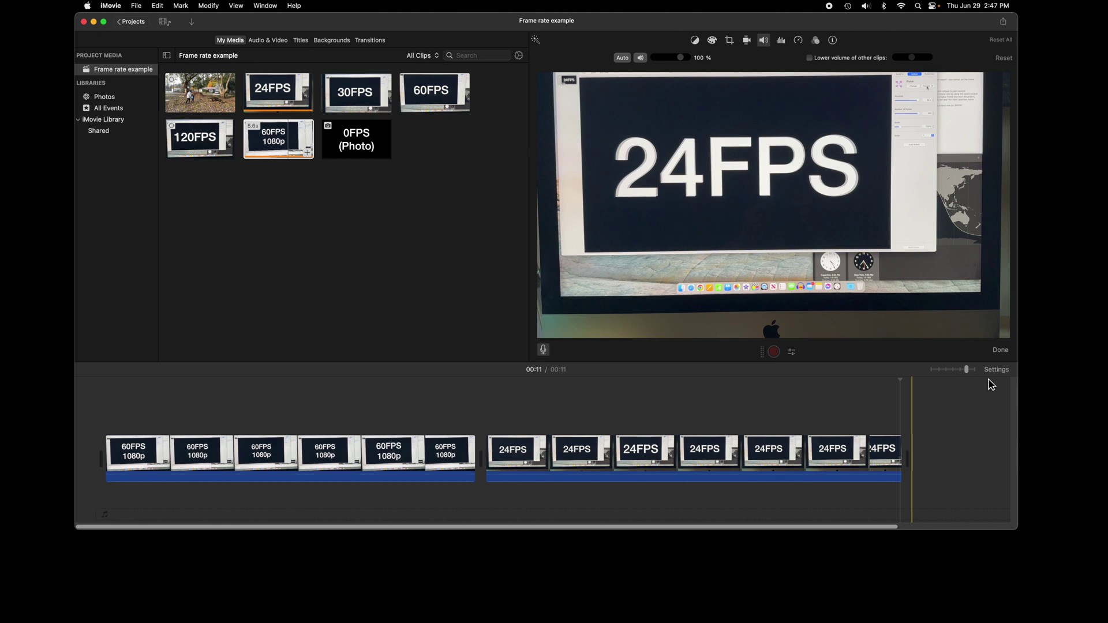
pyautogui.click(997, 370)
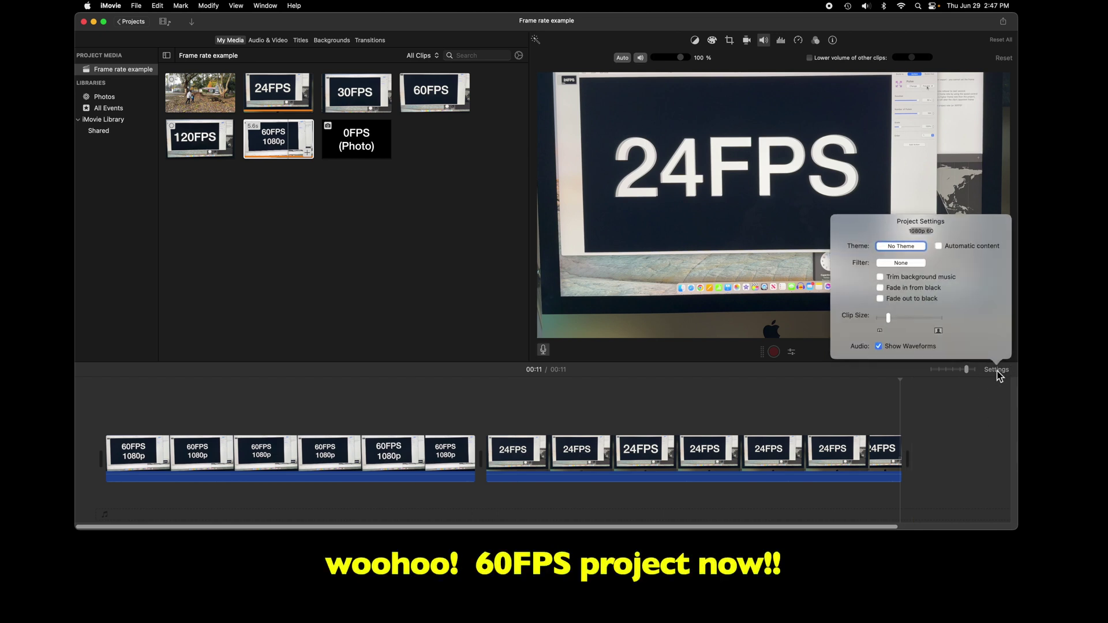